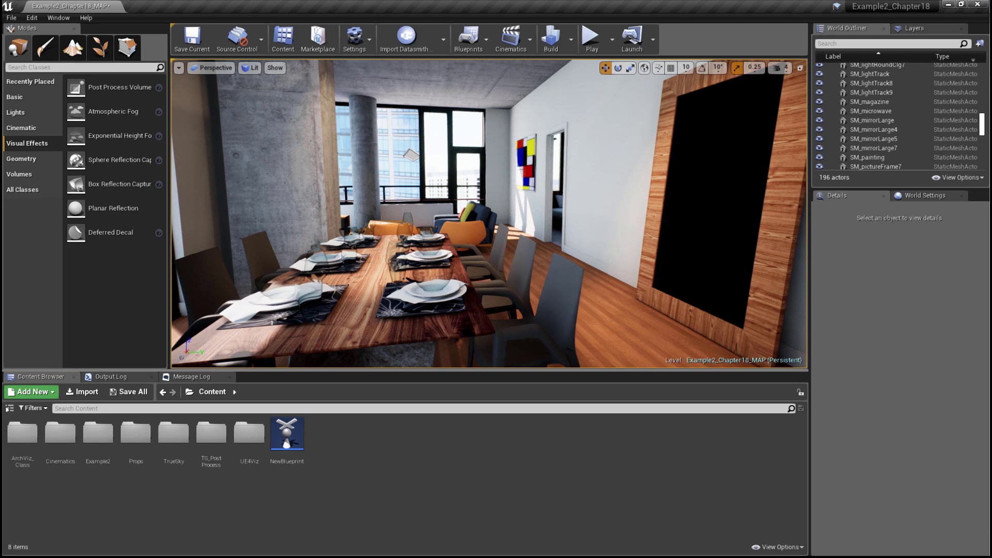
Select the SM_mirrorLarge mesh to show its details, with M_ArchViz_Mirror as Element 0.
{"action": "left_click", "coordinate": [645, 218]}
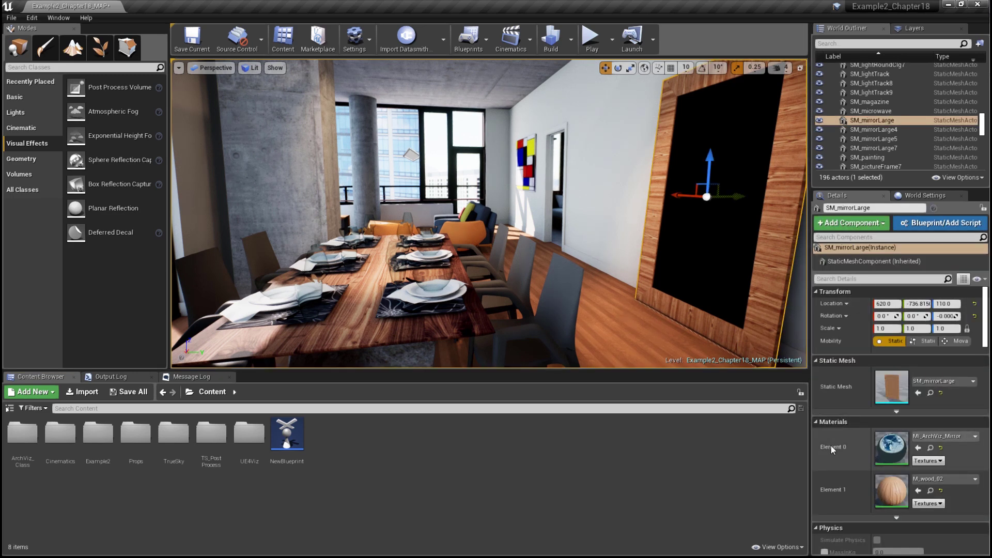
Open the M_ArchViz_Mirror material and orbit its chrome preview sphere to inspect the reflection.
{"action": "double_click", "coordinate": [890, 446]}
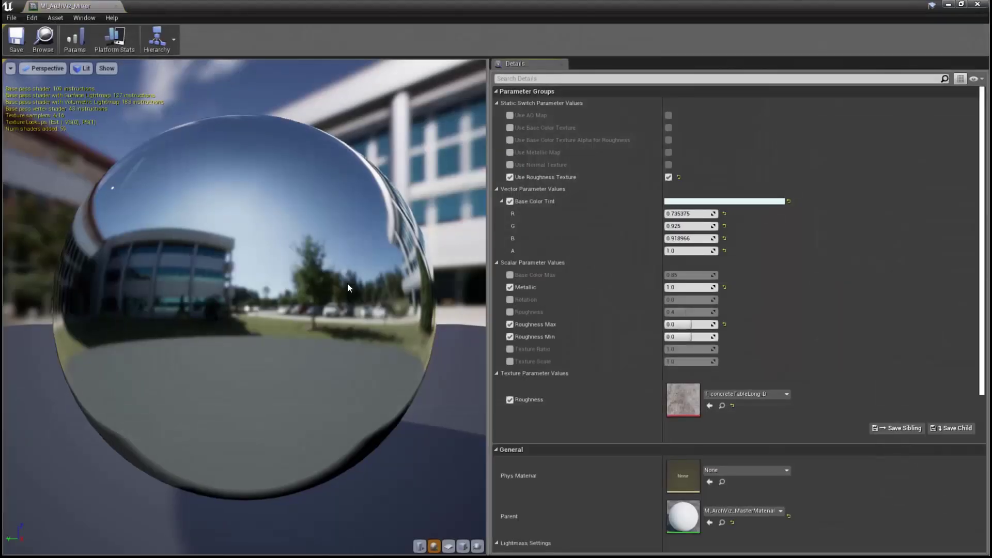
{"action": "left_click_drag", "start_coordinate": [347, 284], "coordinate": [250, 312]}
{"action": "left_click_drag", "start_coordinate": [162, 280], "coordinate": [385, 286]}
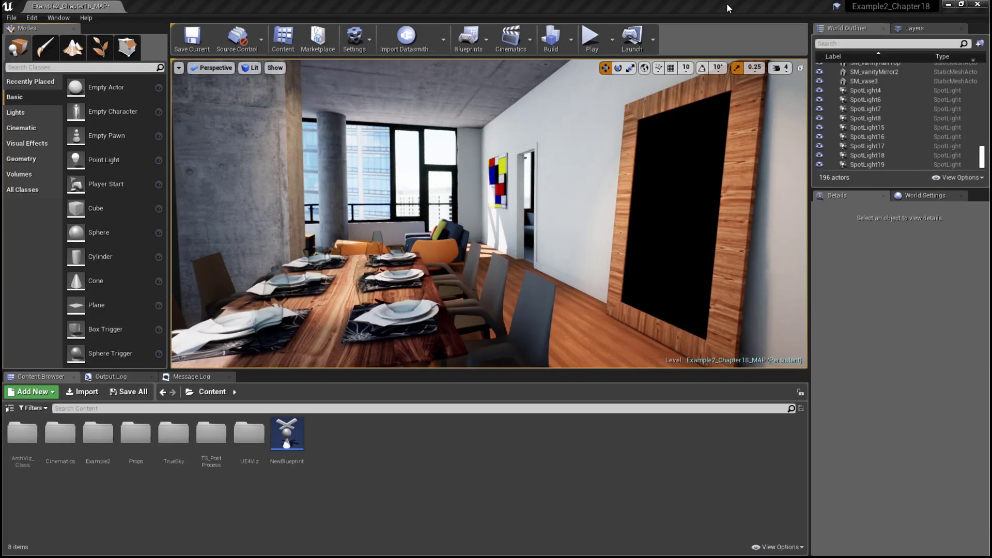
Place a Box Reflection Capture above the dining table and lower it slightly along Z.
{"action": "left_click", "coordinate": [727, 3]}
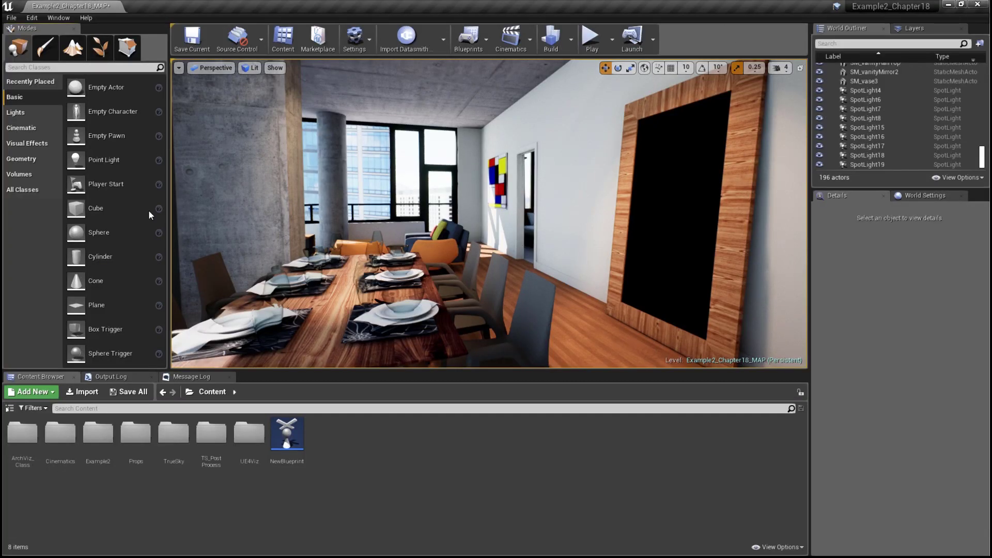
{"action": "left_click", "coordinate": [17, 146]}
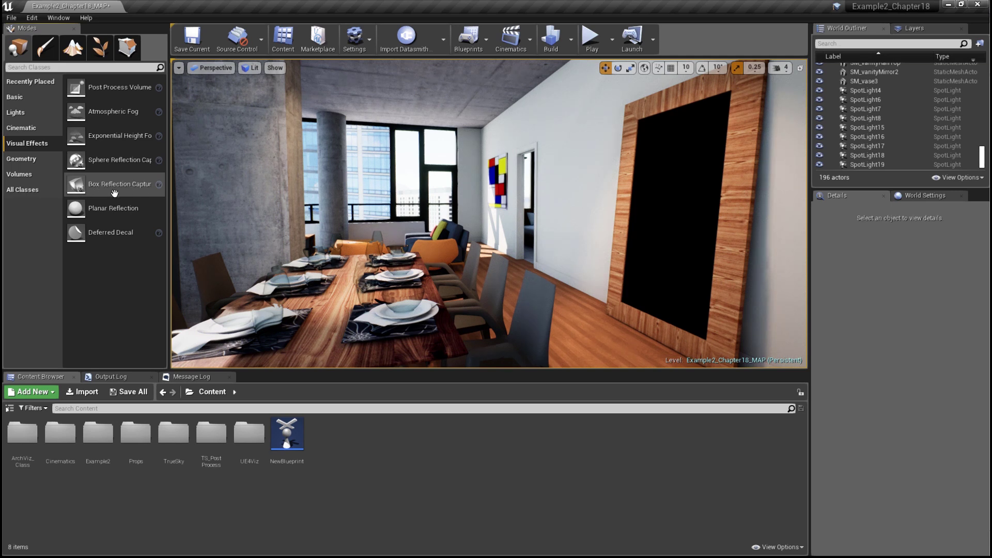
{"action": "left_click_drag", "start_coordinate": [111, 190], "coordinate": [427, 315]}
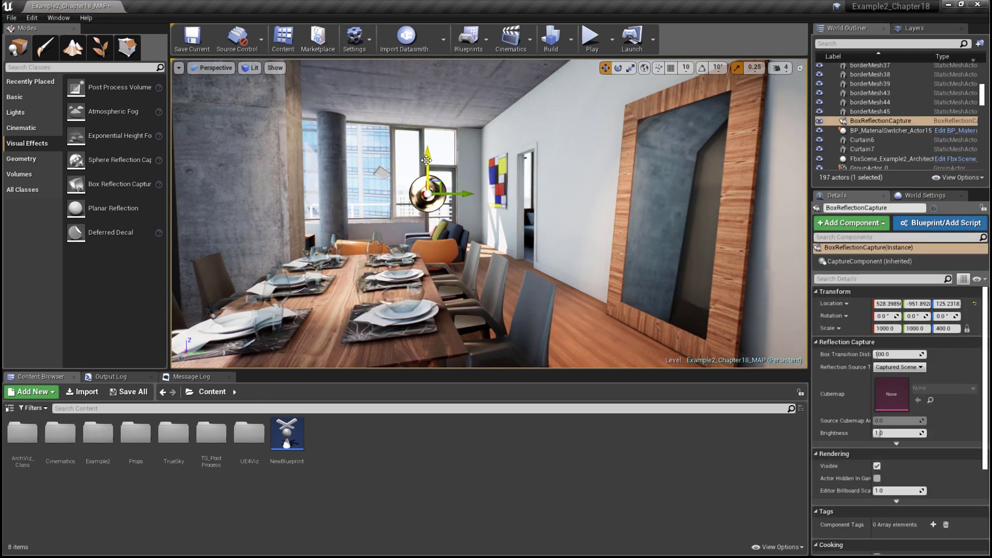
{"action": "left_click_drag", "start_coordinate": [426, 160], "coordinate": [426, 189]}
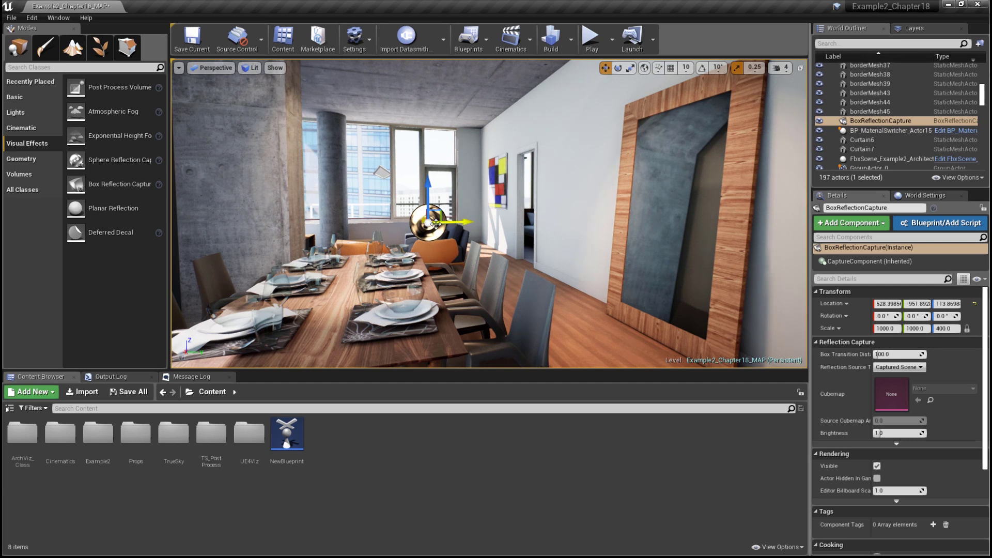
Delete the selected BoxReflectionCapture, leaving 196 actors in the level.
{"action": "key", "text": "Delete"}
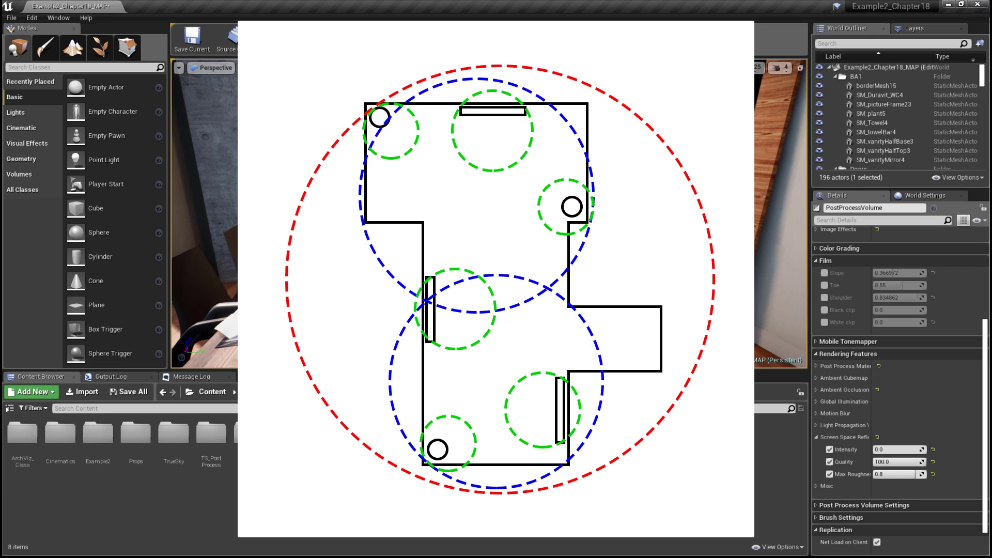
Place a Sphere Reflection Capture near the mirror with an 850 influence radius.
{"action": "left_click", "coordinate": [30, 142]}
{"action": "left_click_drag", "start_coordinate": [72, 164], "coordinate": [475, 207]}
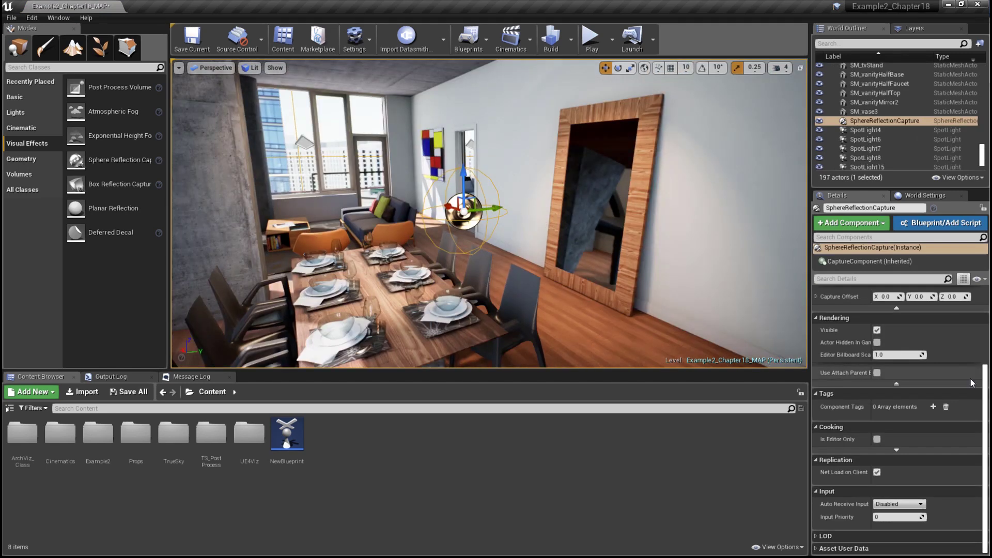
{"action": "scroll", "coordinate": [860, 363], "scroll_direction": "up", "scroll_amount": 5}
{"action": "type", "text": "850"}
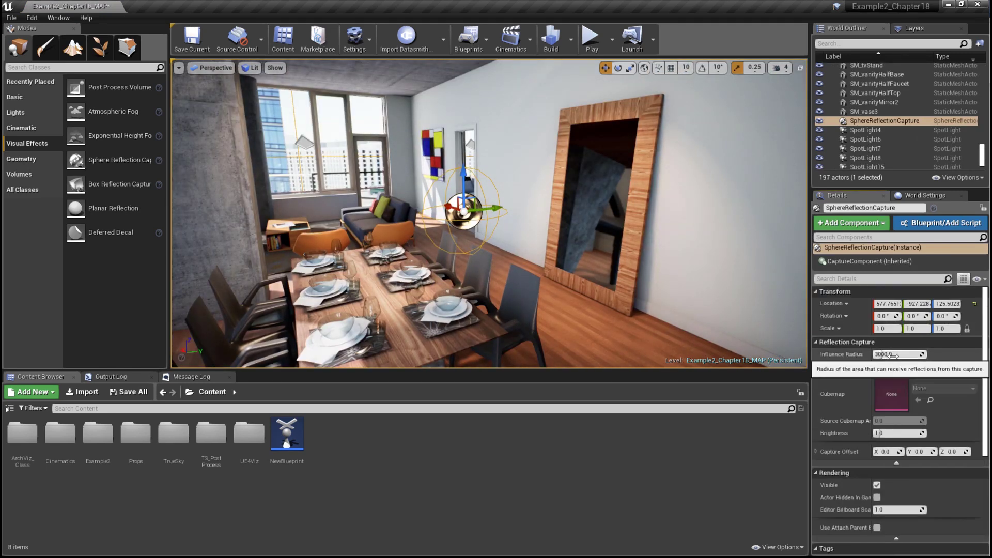
{"action": "left_click", "coordinate": [930, 359]}
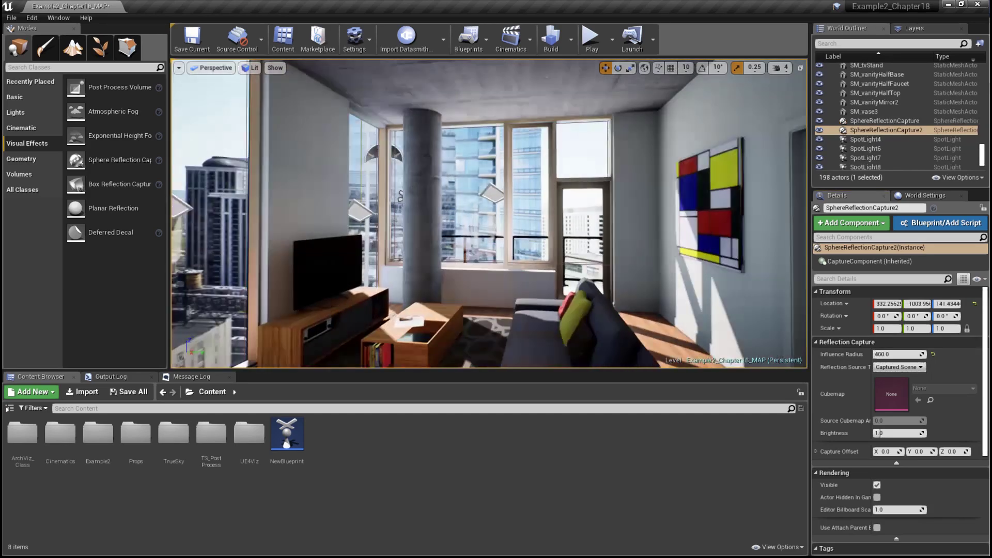
Add sphere reflection captures by the sofa and over the table, the latter with radius 200.
{"action": "right_click_drag", "start_coordinate": [491, 217], "coordinate": [444, 217]}
{"action": "left_click_drag", "start_coordinate": [70, 163], "coordinate": [398, 268]}
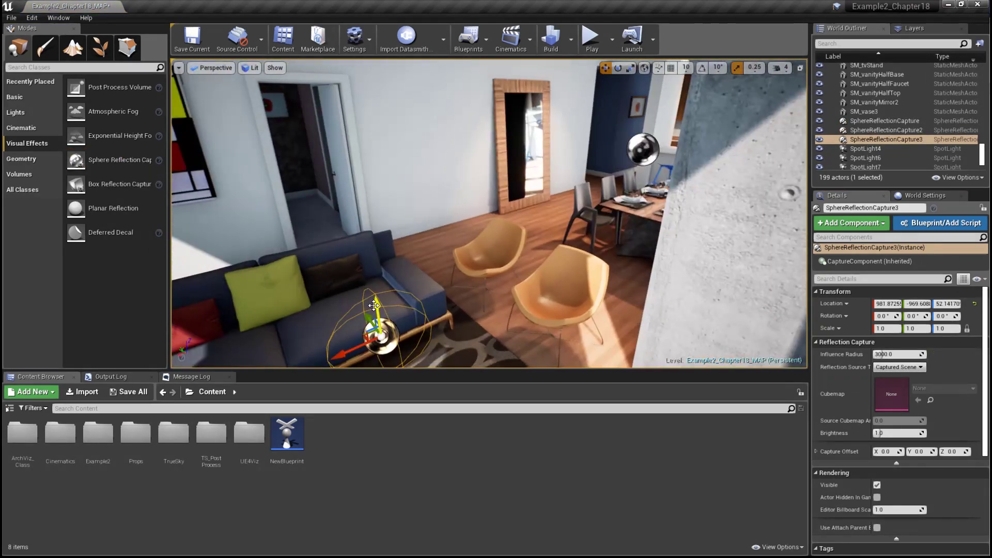
{"action": "left_click_drag", "start_coordinate": [374, 306], "coordinate": [375, 290]}
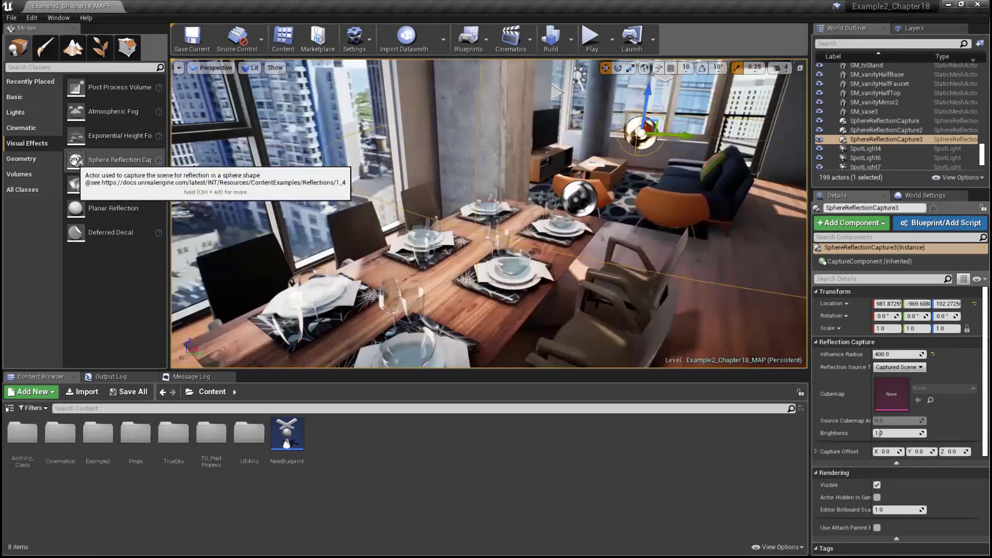
{"action": "left_click_drag", "start_coordinate": [74, 160], "coordinate": [693, 124]}
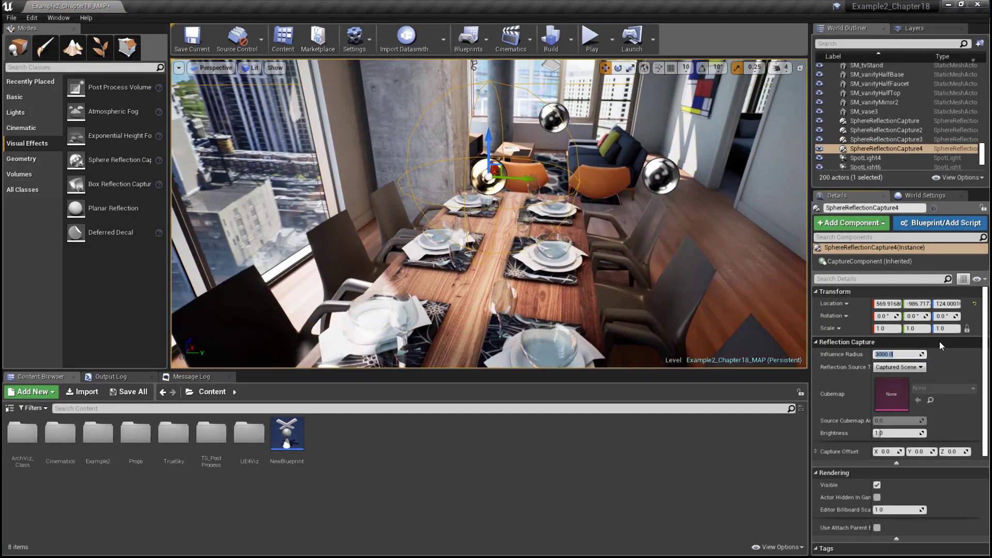
{"action": "type", "text": "200"}
{"action": "key", "text": "Return"}
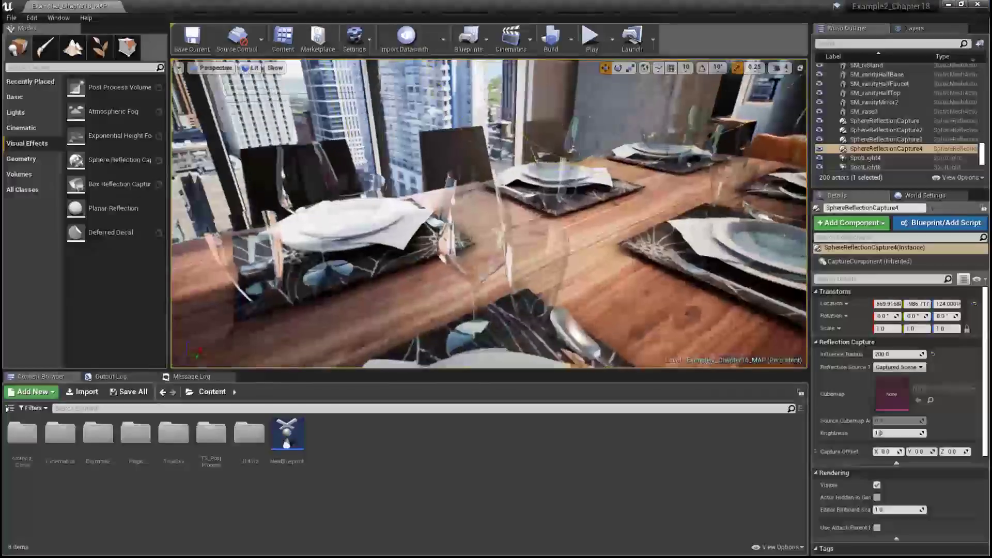
Give the sphere reflection capture by the TV stand an influence radius of 200.
{"action": "right_click_drag", "start_coordinate": [484, 317], "coordinate": [484, 317]}
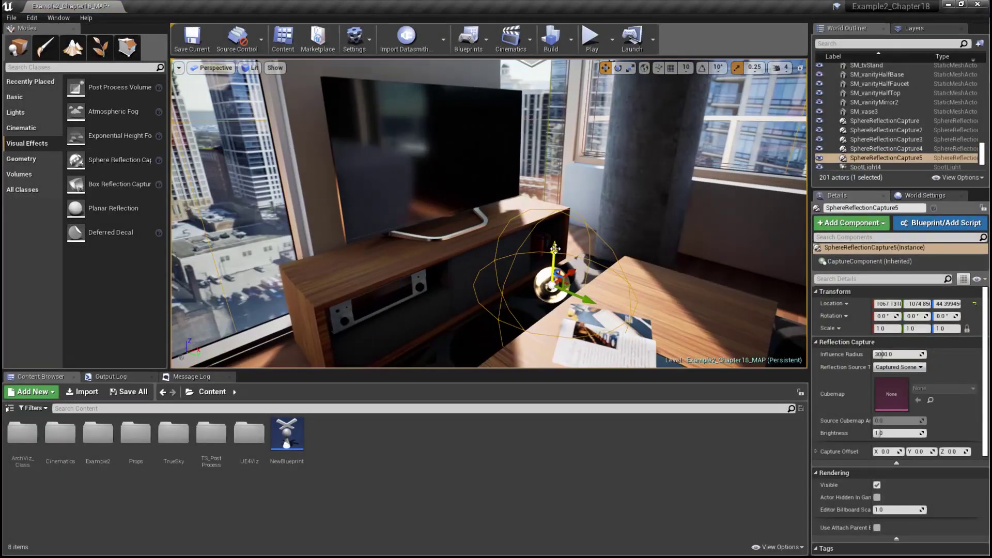
{"action": "key", "text": "f"}
{"action": "left_click", "coordinate": [897, 354]}
{"action": "type", "text": "200"}
{"action": "key", "text": "Return"}
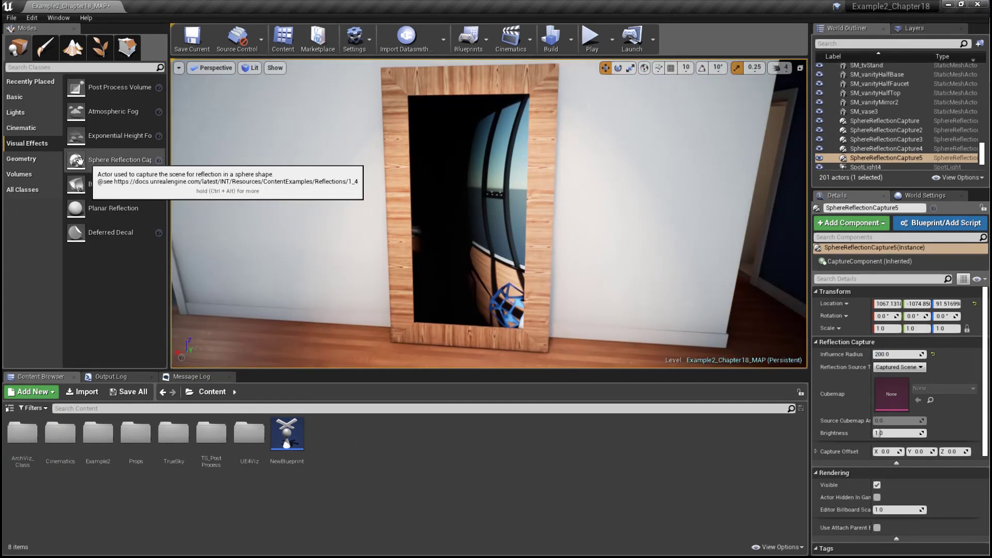
Add another sphere reflection capture and lower it toward the floor beside the mirror.
{"action": "left_click_drag", "start_coordinate": [79, 161], "coordinate": [471, 333]}
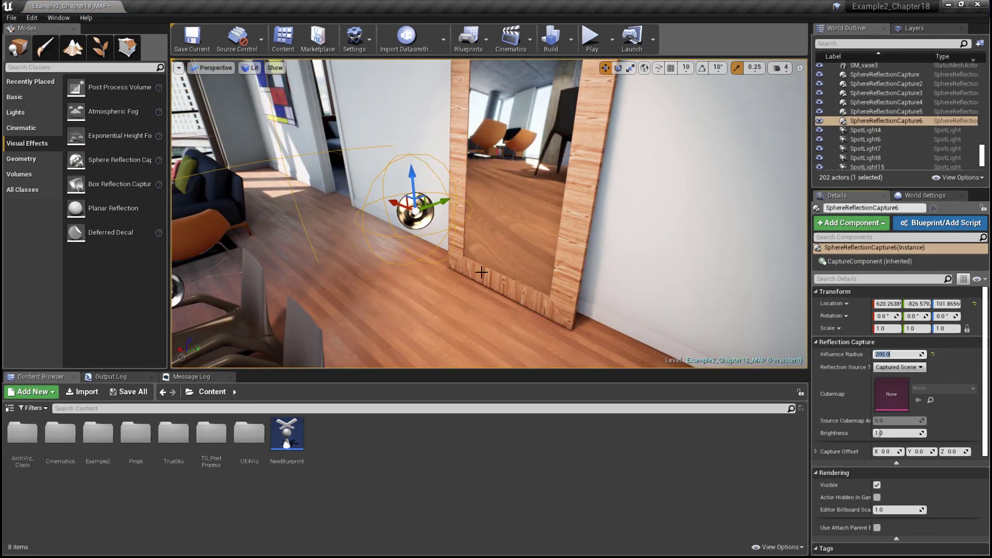
{"action": "right_click_drag", "start_coordinate": [481, 272], "coordinate": [561, 170]}
{"action": "left_click_drag", "start_coordinate": [561, 171], "coordinate": [557, 321]}
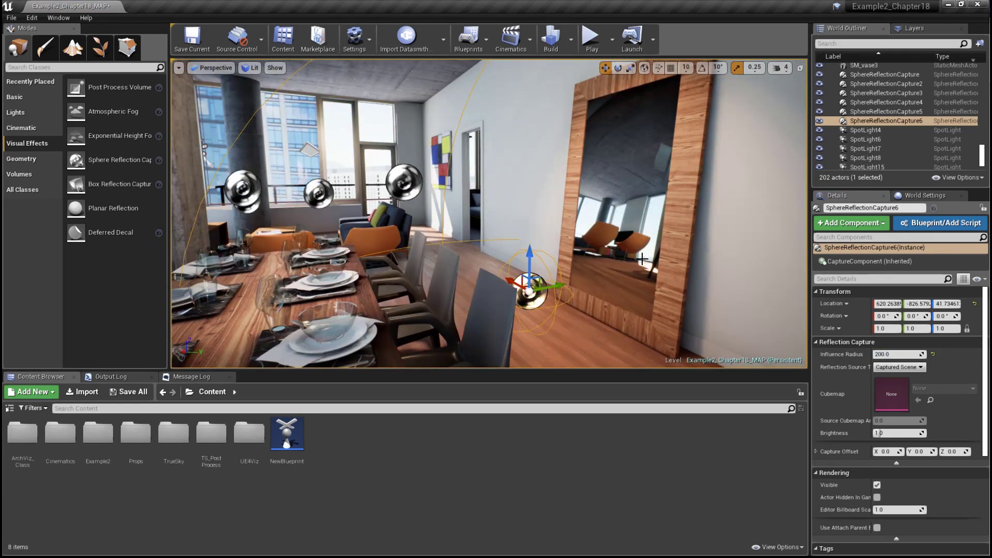
{"action": "right_click_drag", "start_coordinate": [641, 258], "coordinate": [672, 259]}
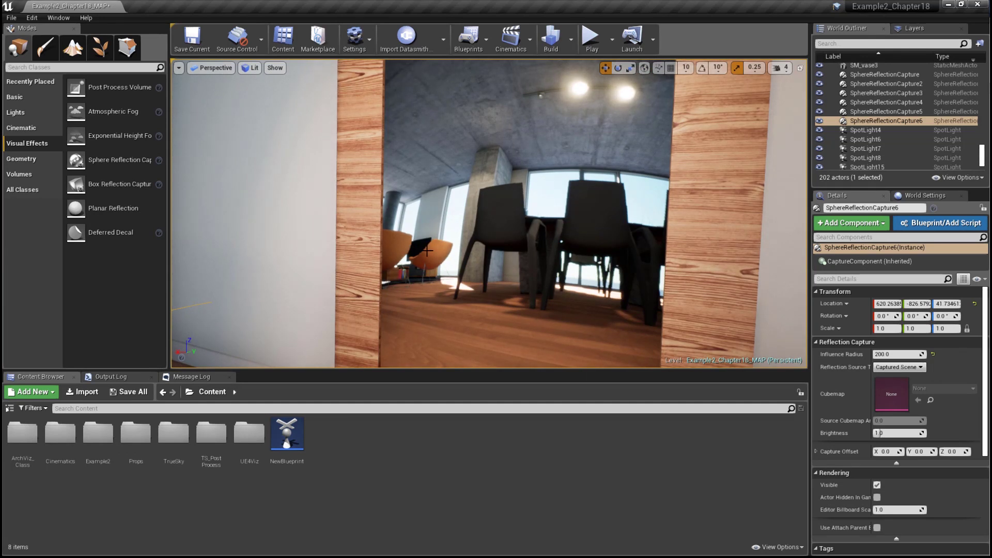
Open Project Settings and search for 'reflection'.
{"action": "left_click", "coordinate": [356, 39]}
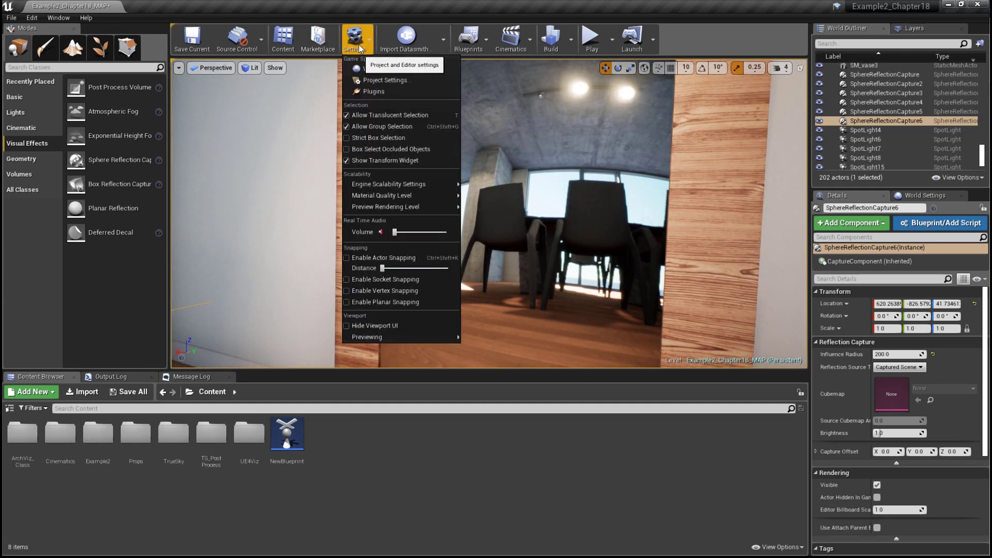
{"action": "left_click", "coordinate": [375, 84]}
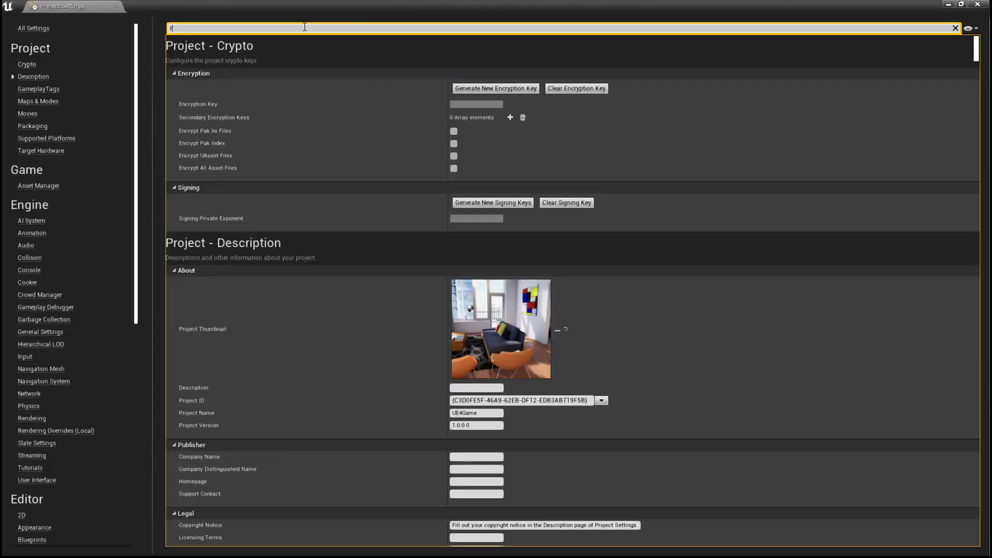
{"action": "left_click", "coordinate": [304, 27]}
{"action": "type", "text": "reflection"}
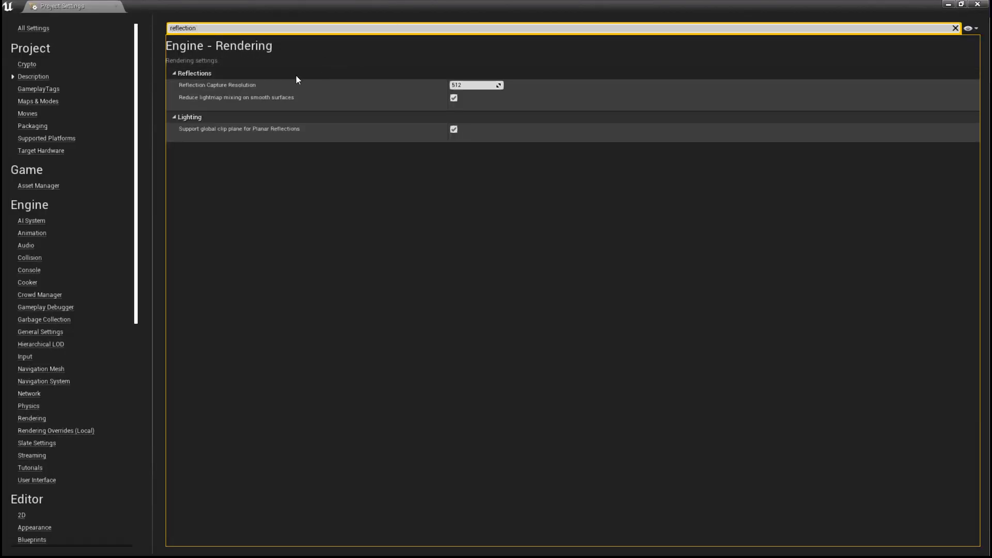
{"action": "mouse_move", "coordinate": [206, 87]}
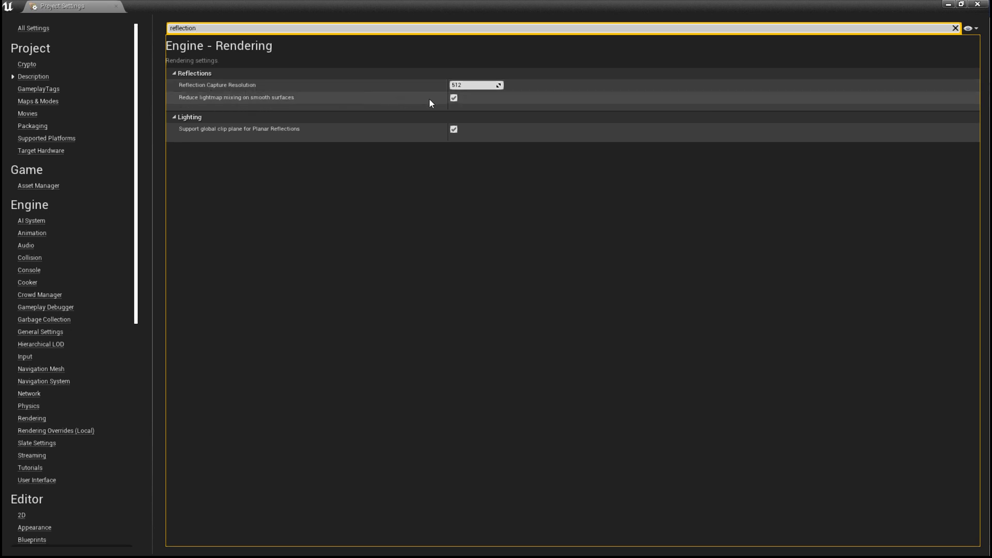
{"action": "left_click", "coordinate": [961, 4]}
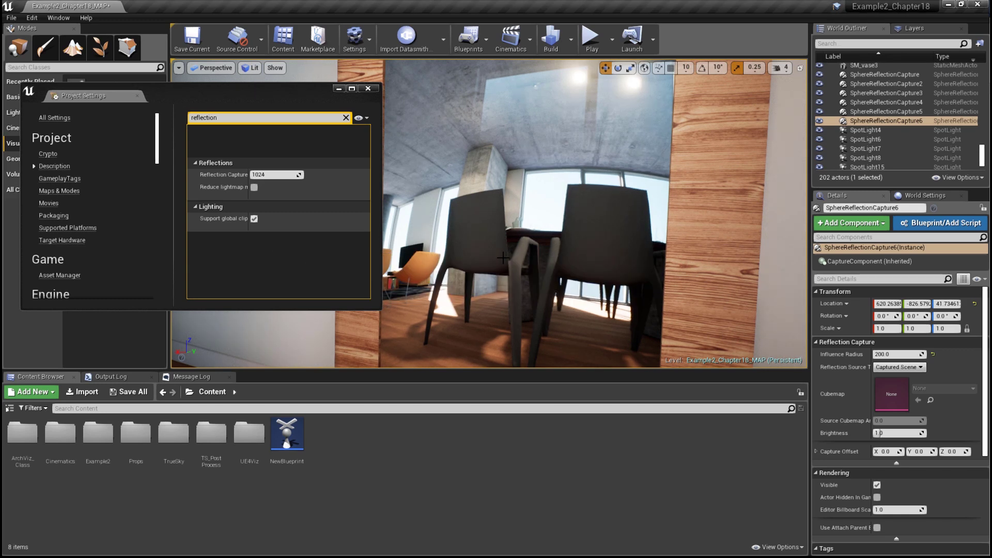
Set Reflection Capture Resolution to 512, after trying 256, and close Project Settings.
{"action": "left_click", "coordinate": [279, 175]}
{"action": "type", "text": "256"}
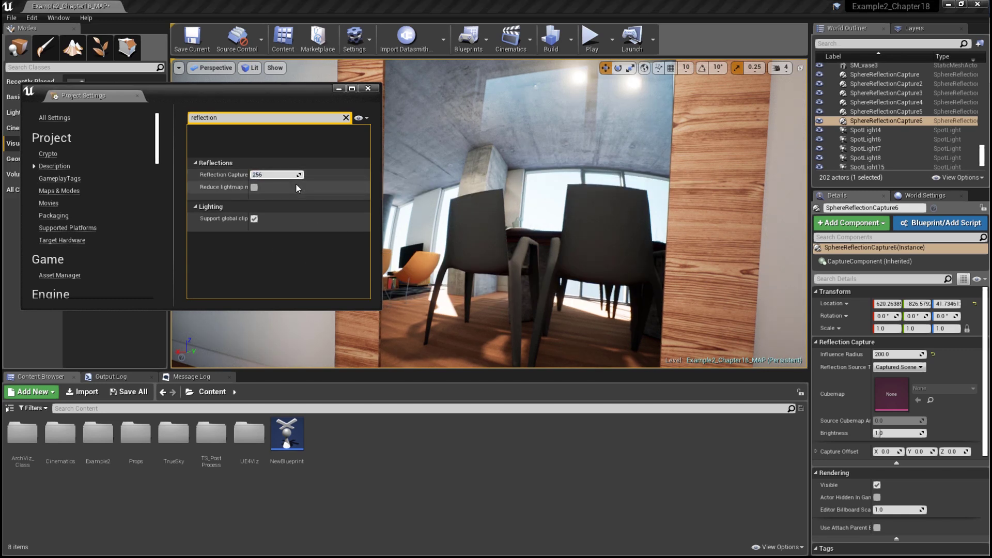
{"action": "key", "text": "Return"}
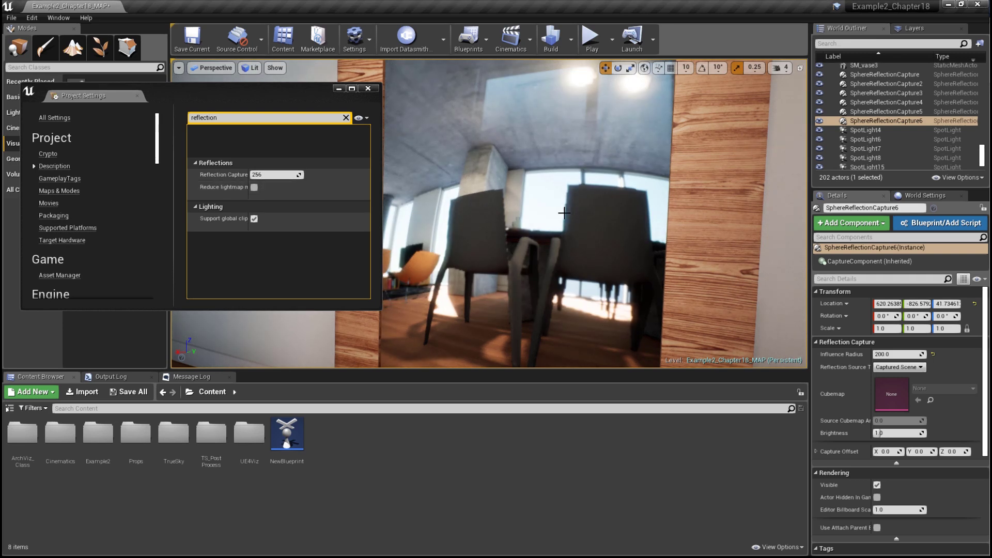
{"action": "type", "text": "512"}
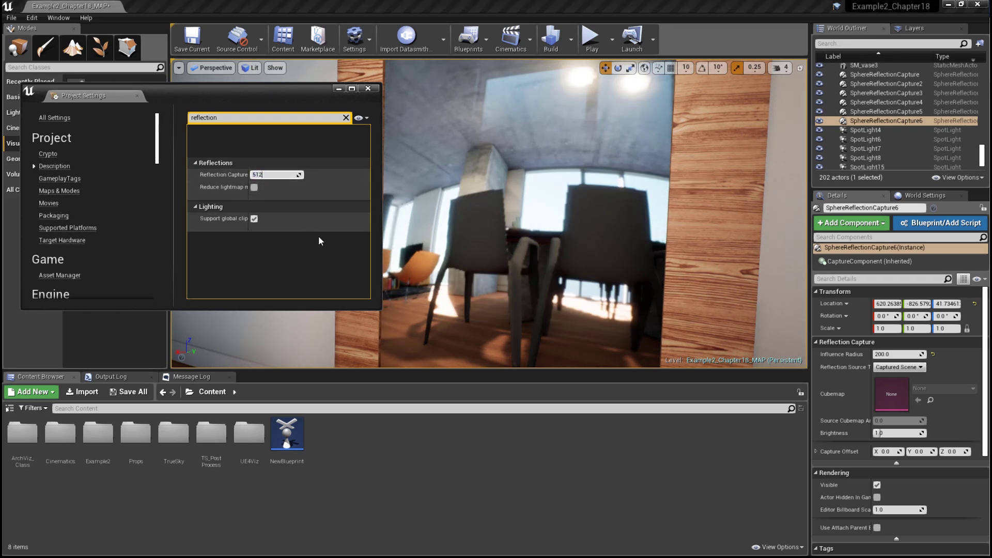
{"action": "key", "text": "Return"}
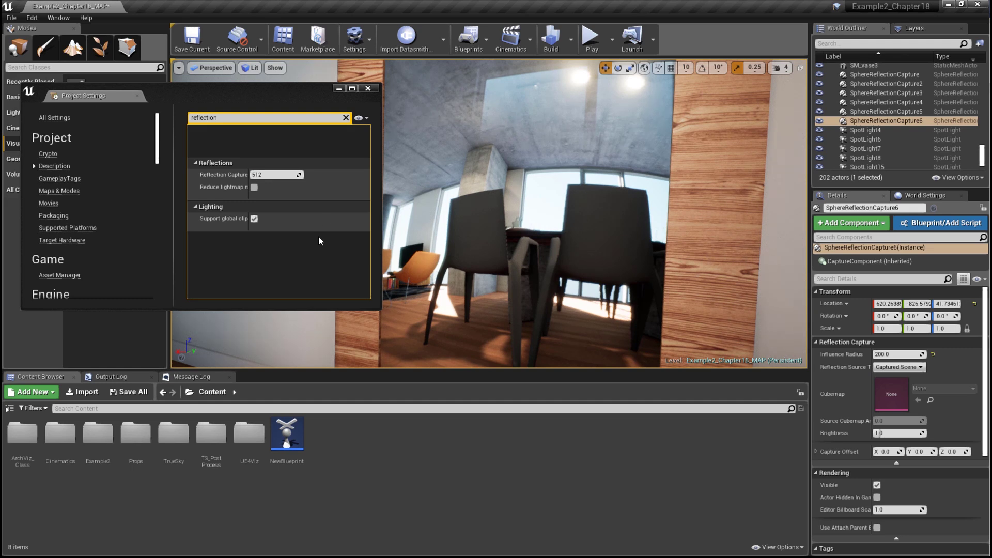
{"action": "left_click", "coordinate": [368, 88]}
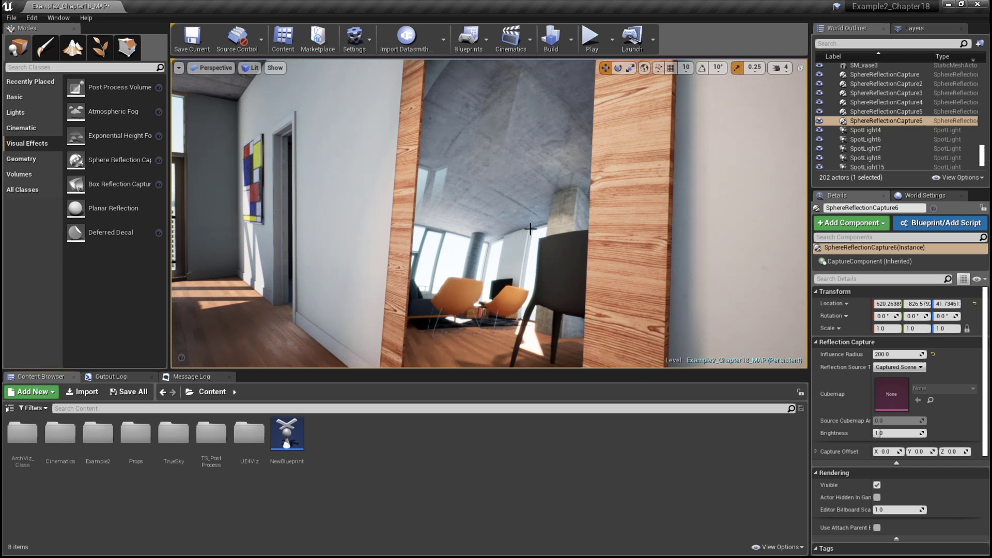
{"action": "right_click_drag", "start_coordinate": [621, 258], "coordinate": [545, 226]}
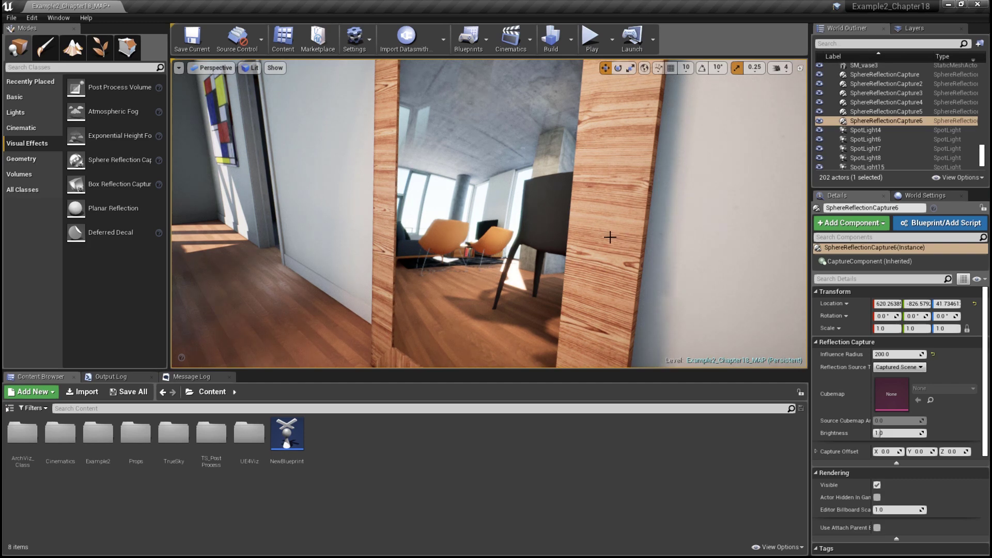
{"action": "right_click_drag", "start_coordinate": [613, 230], "coordinate": [558, 233]}
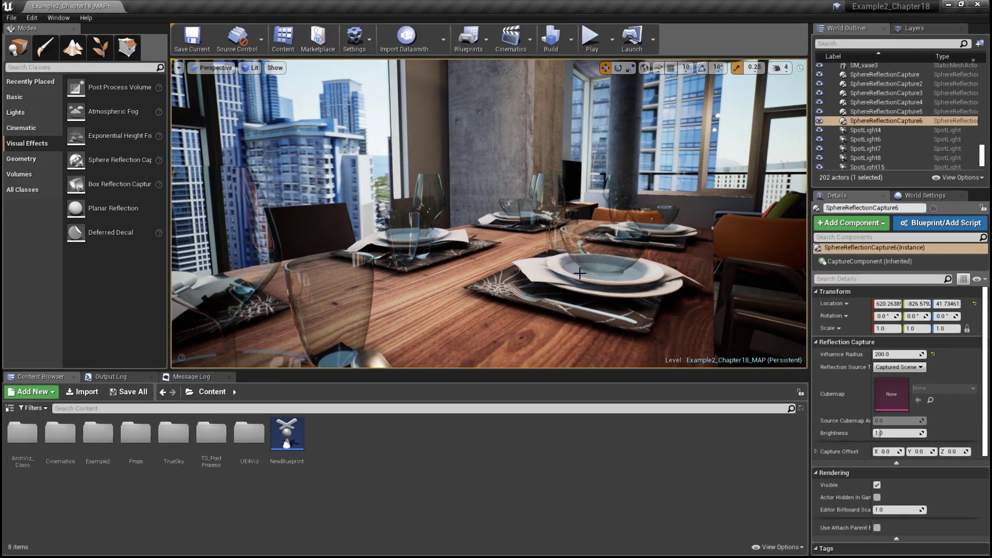
{"action": "right_click_drag", "start_coordinate": [491, 235], "coordinate": [452, 248]}
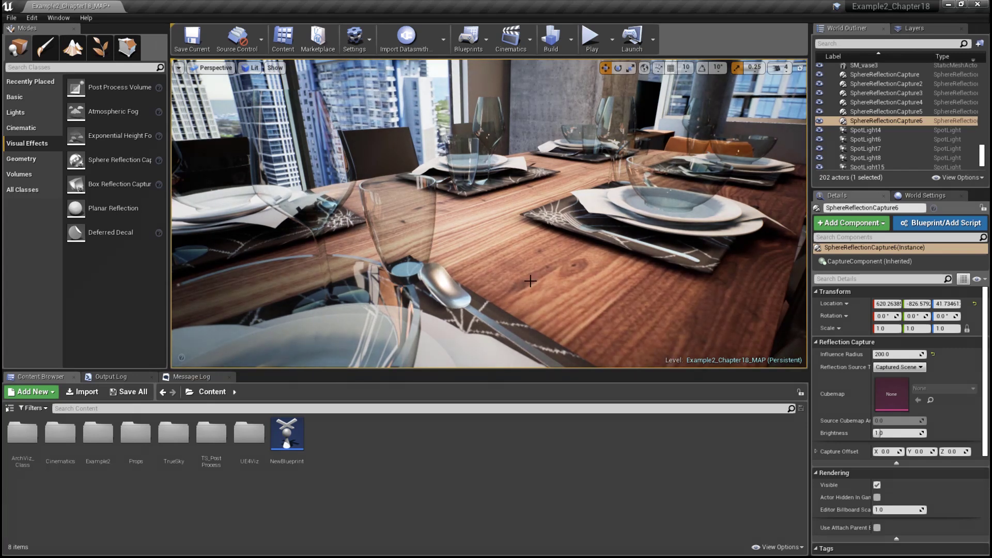
{"action": "right_click_drag", "start_coordinate": [503, 250], "coordinate": [473, 249]}
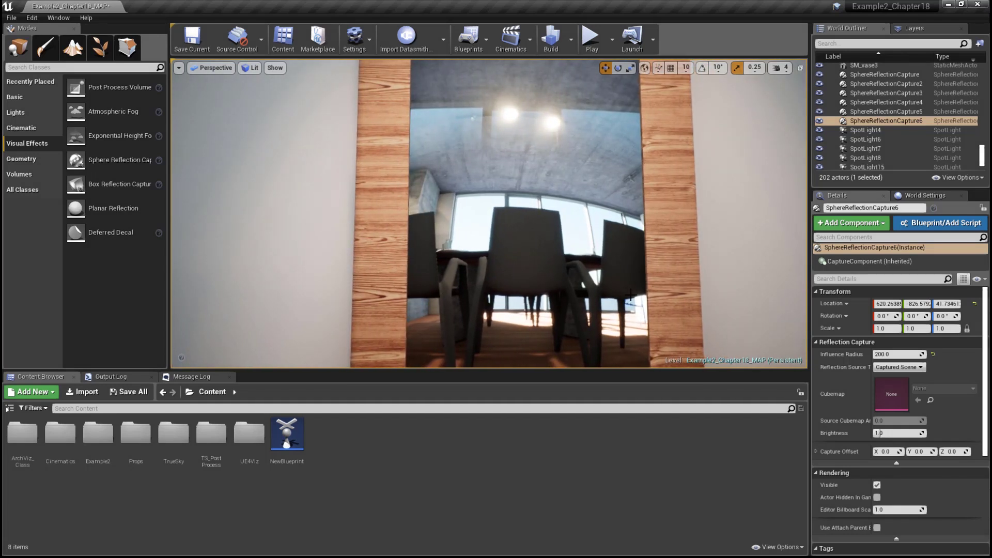